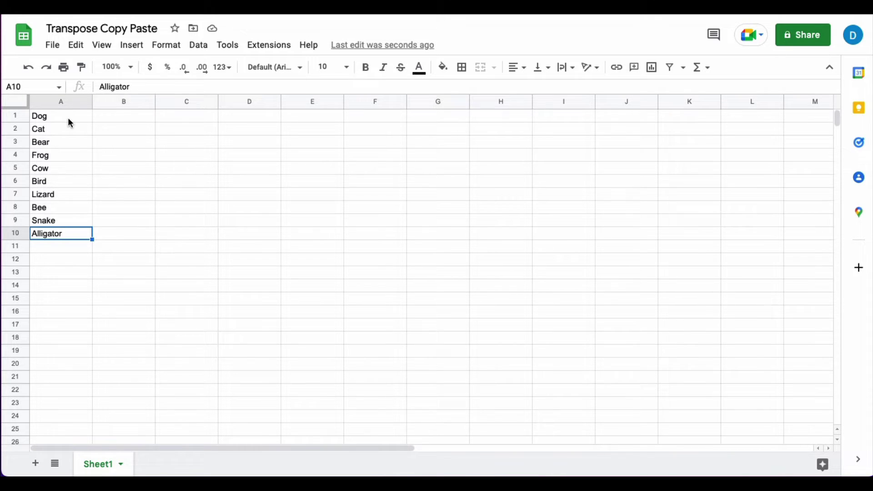
Trial-select the animal names in column A and the target cells in row 1.
left_click_drag(68, 117, 70, 243)
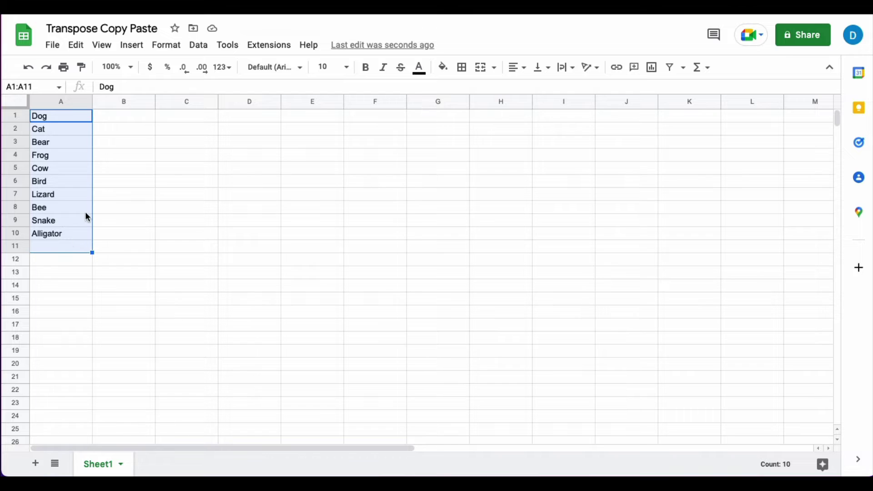
left_click(81, 198)
left_click_drag(68, 120, 296, 122)
left_click(296, 123)
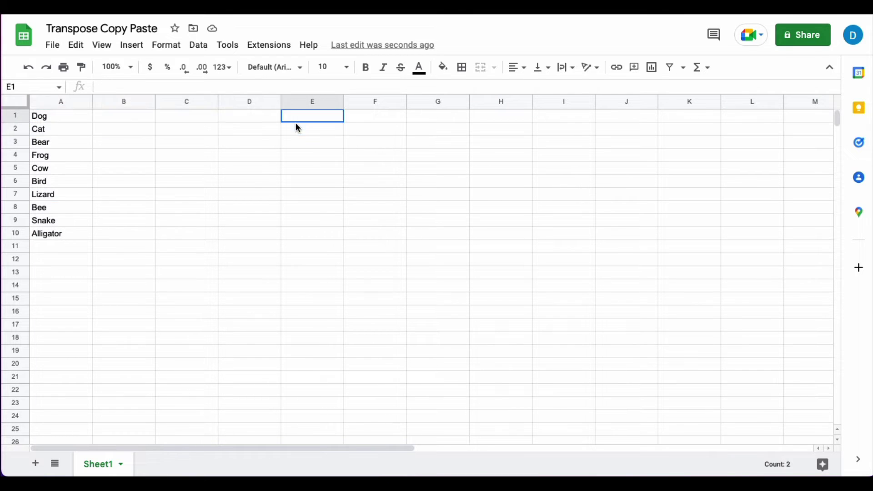
Manually move Cat into B1 and Bear into C1, then undo those moves.
right_click(55, 128)
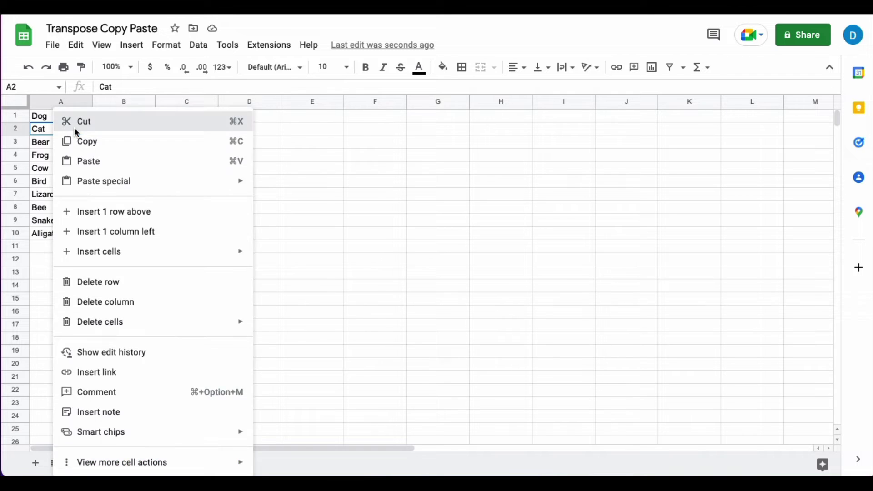
left_click(75, 128)
right_click(105, 120)
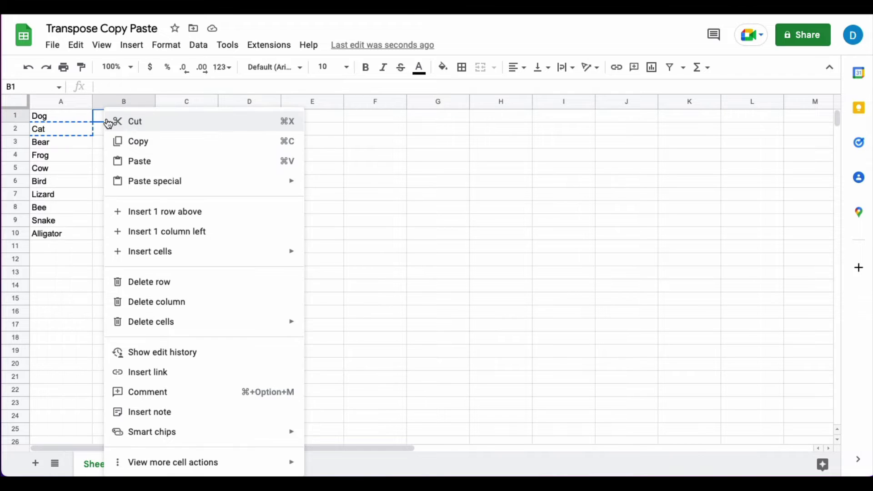
left_click(156, 163)
left_click(73, 146)
right_click(73, 146)
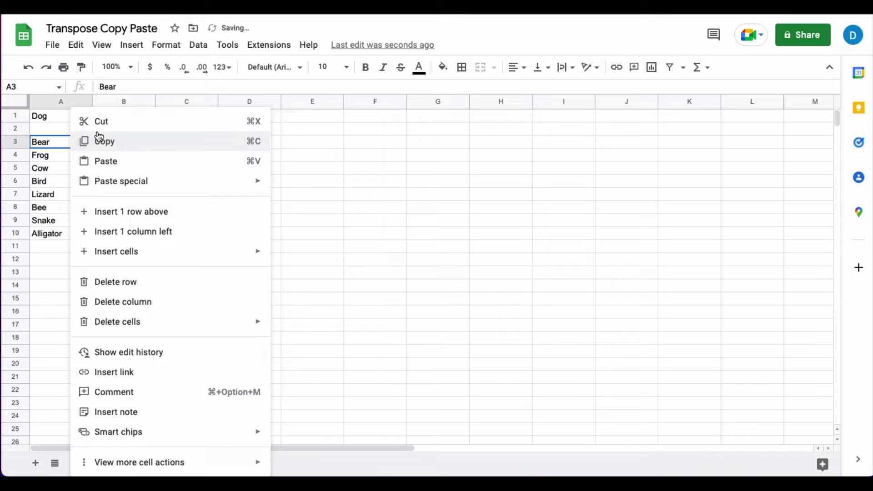
left_click(99, 139)
right_click(183, 117)
left_click(205, 161)
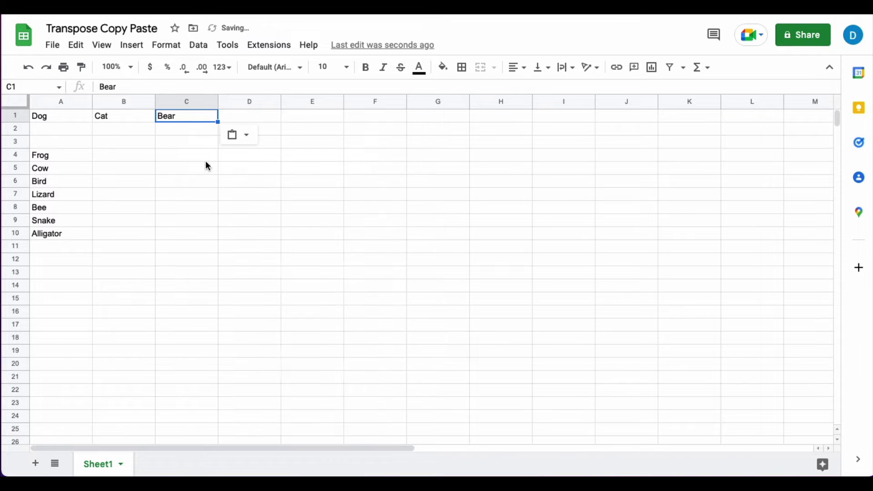
key("ctrl+z")
key("ctrl+z")
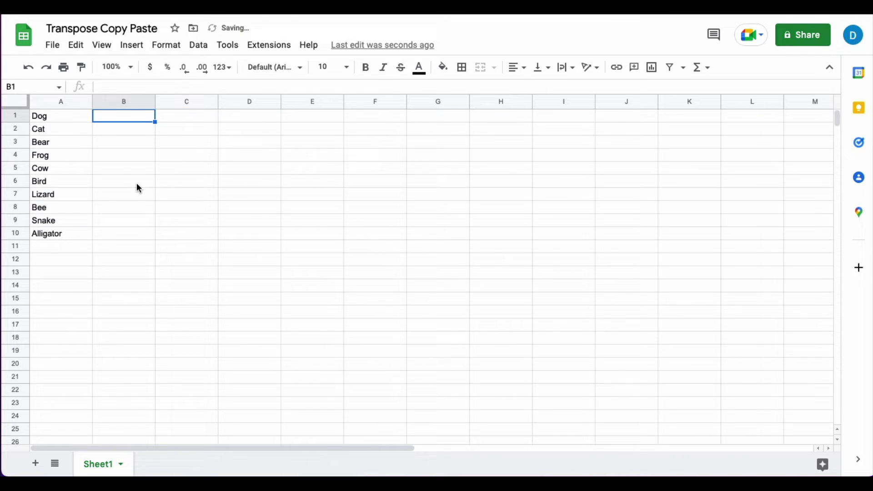
Cut the ten names Dog through Alligator from A1:A10 and select A1 as destination.
left_click_drag(62, 115, 63, 233)
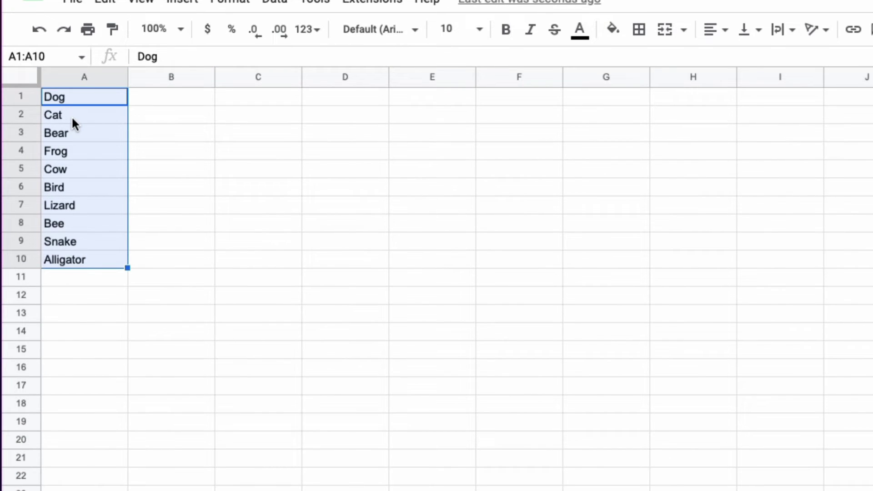
right_click(72, 123)
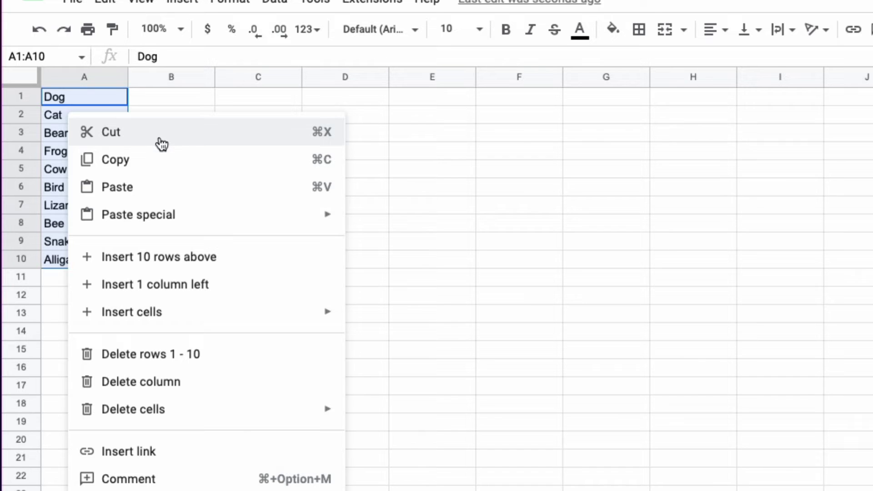
left_click(198, 136)
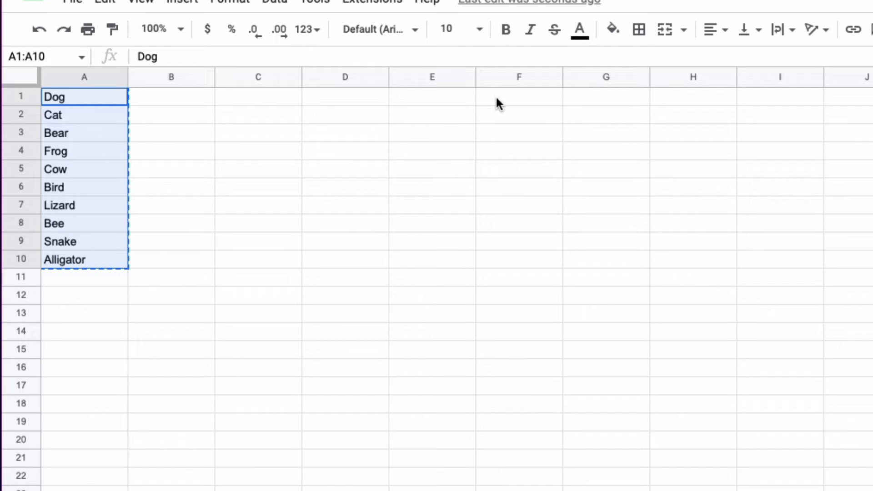
key("Right")
left_click(86, 95)
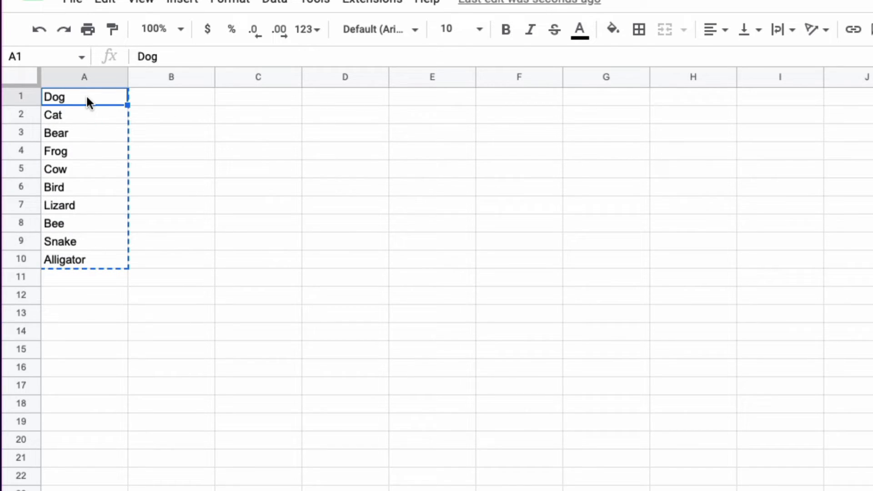
Paste special the cut names as Transposed at A1, filling Dog through Alligator across A1:J1.
right_click(86, 101)
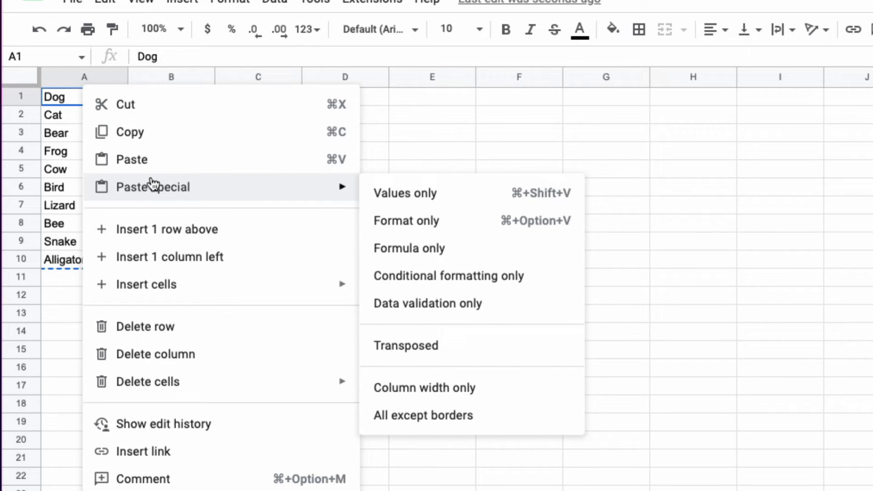
mouse_move(153, 187)
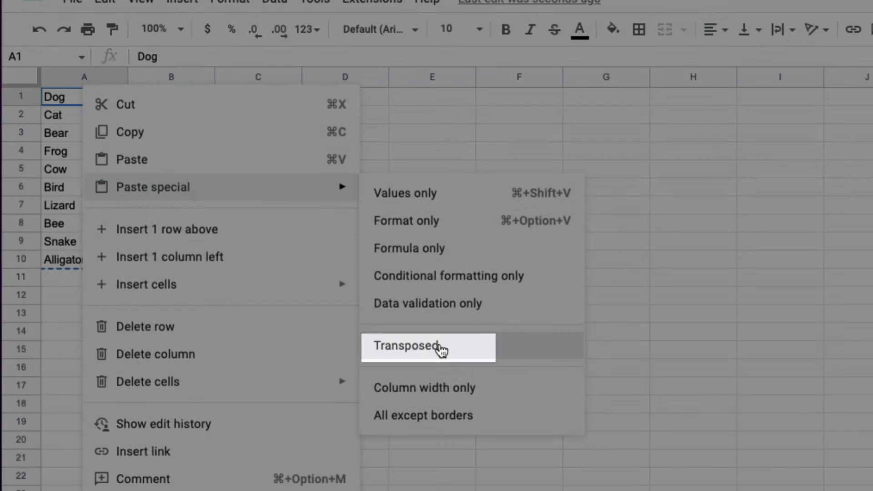
left_click(440, 348)
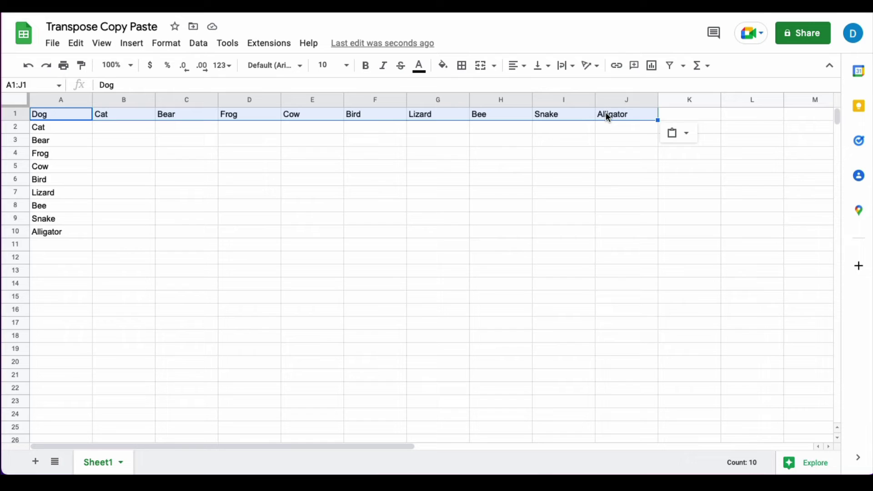
Select the old names in A2:A10 and delete them, leaving Dog alone in A1.
left_click(54, 127)
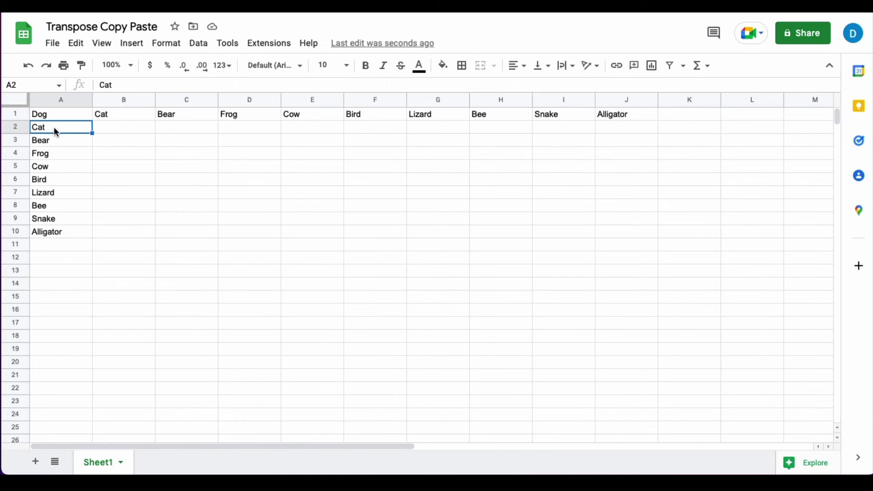
key("Down")
key("Down")
key("Down")
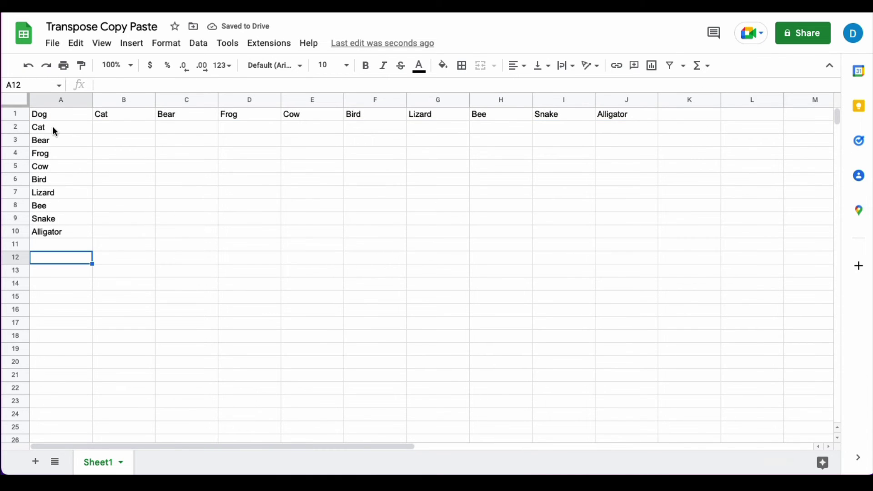
left_click_drag(53, 126, 58, 228)
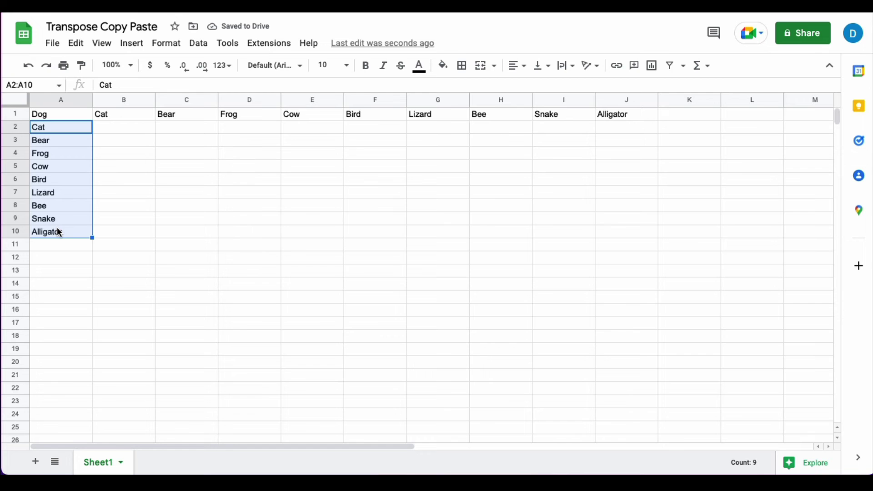
key("Delete")
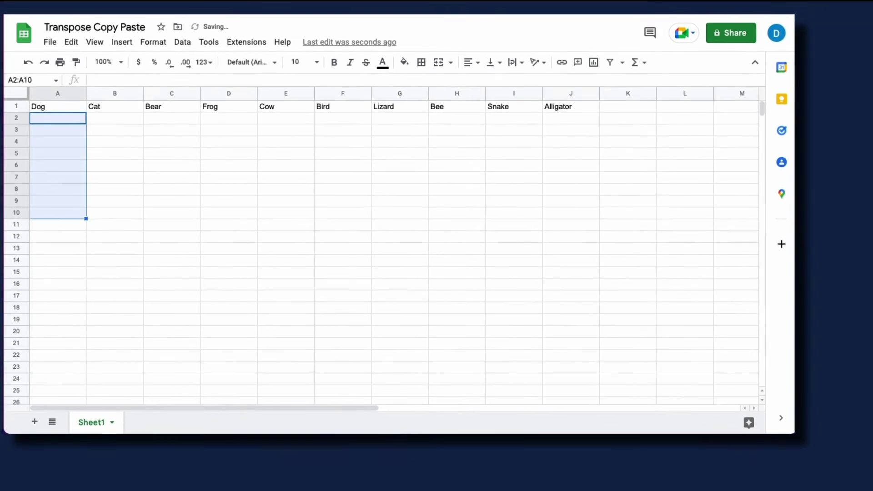